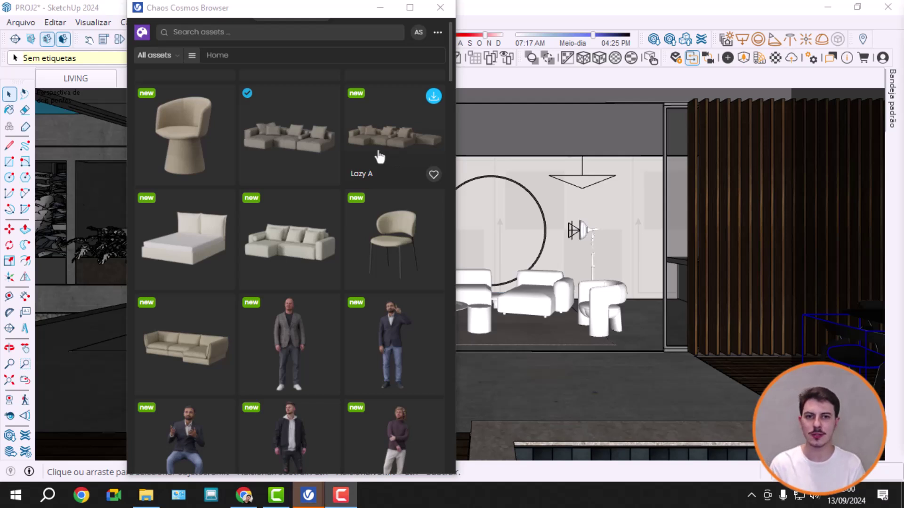
Close the Chaos Cosmos browser, detach the V-Ray Lights toolbar and open V-Ray Light Gen beside the living room view.
{"action": "left_click", "coordinate": [440, 7]}
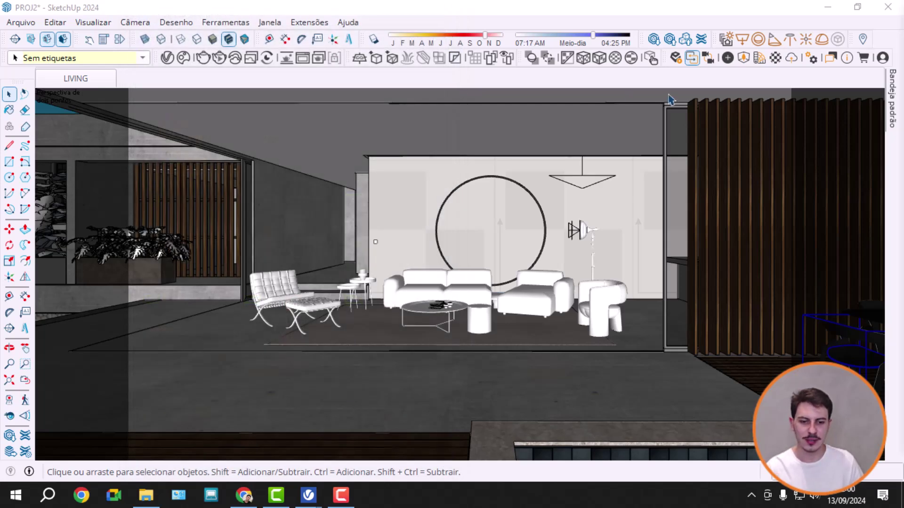
{"action": "left_click_drag", "start_coordinate": [714, 40], "coordinate": [534, 134]}
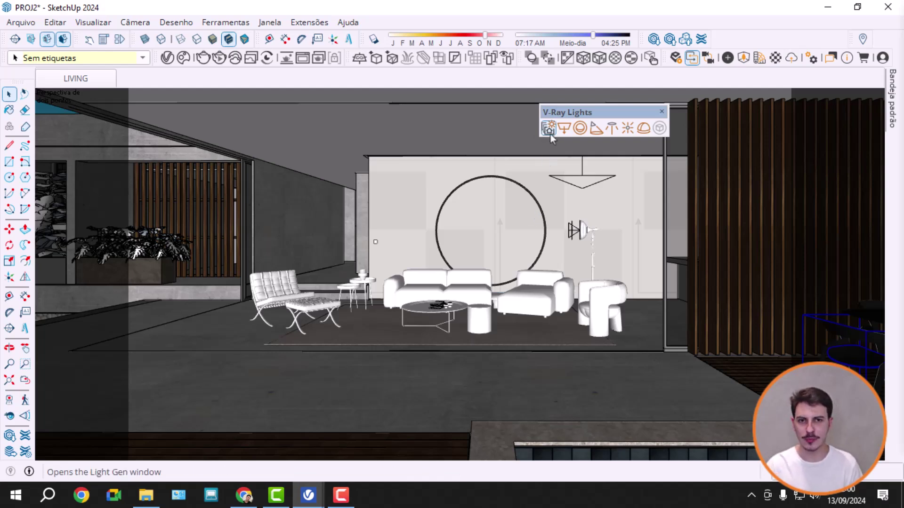
{"action": "left_click", "coordinate": [549, 129]}
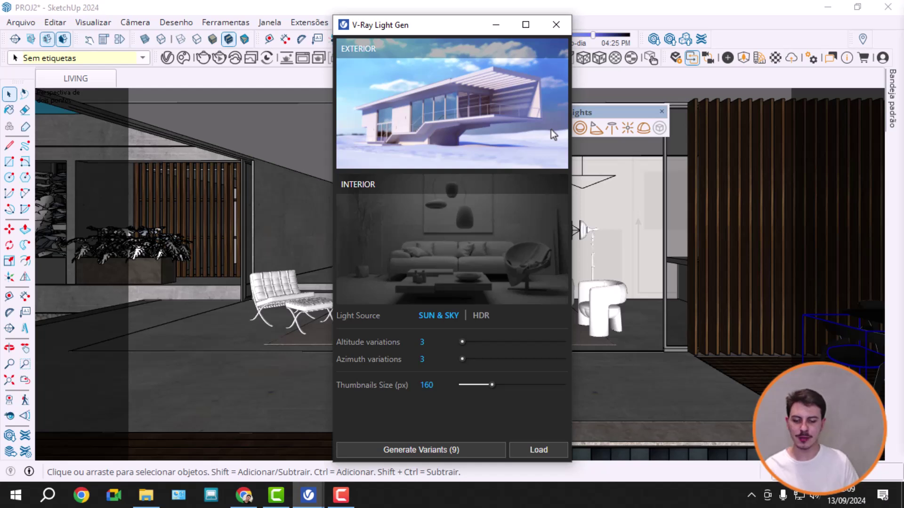
{"action": "left_click_drag", "start_coordinate": [431, 24], "coordinate": [442, 17]}
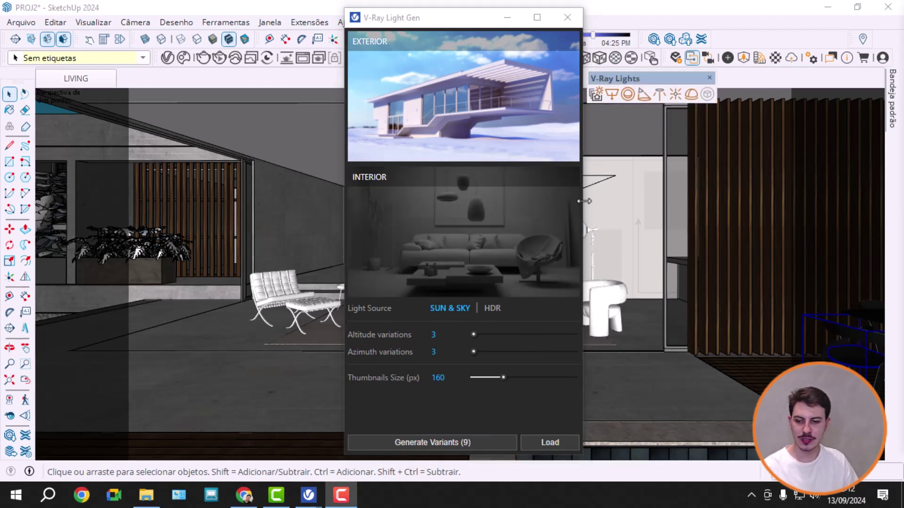
{"action": "left_click_drag", "start_coordinate": [451, 17], "coordinate": [493, 15]}
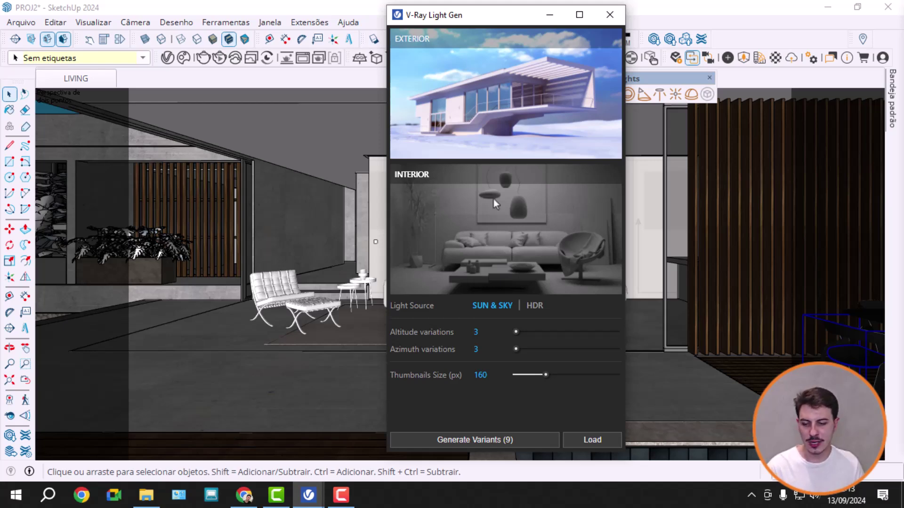
{"action": "left_click_drag", "start_coordinate": [496, 23], "coordinate": [699, 34]}
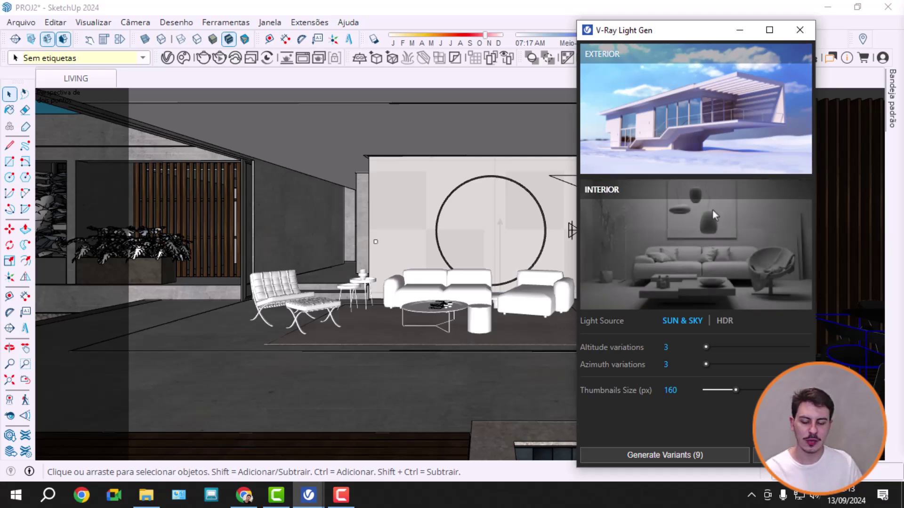
Generate interior Sun & Sky lighting variants with 5 altitude variations and 6 azimuth variations.
{"action": "left_click", "coordinate": [706, 229]}
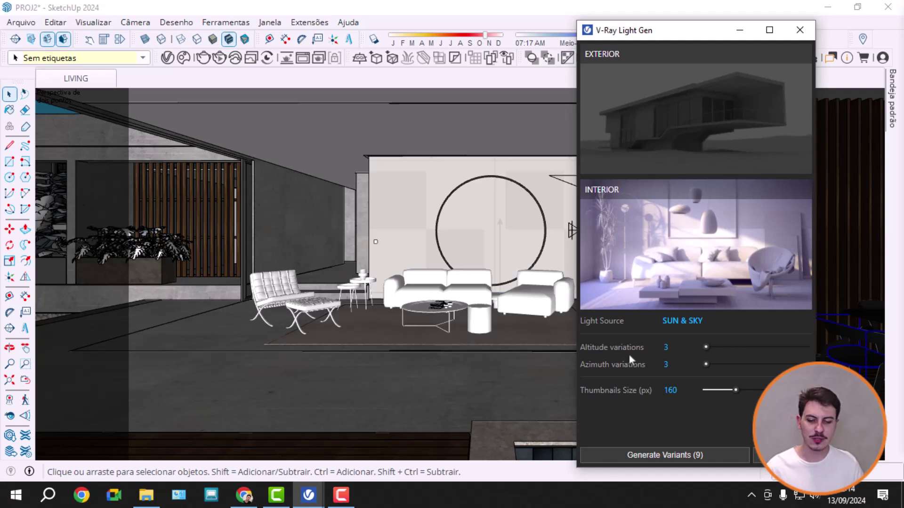
{"action": "left_click_drag", "start_coordinate": [706, 348], "coordinate": [756, 348]}
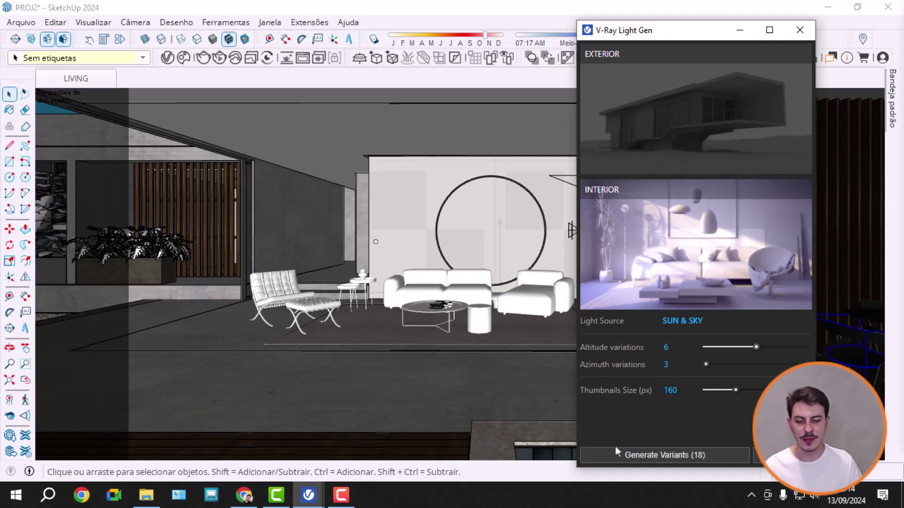
{"action": "left_click_drag", "start_coordinate": [756, 347], "coordinate": [784, 355]}
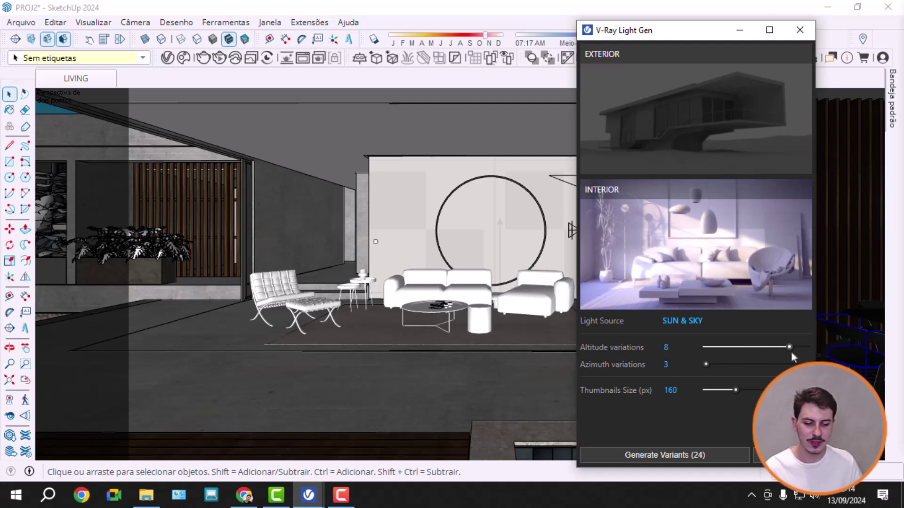
{"action": "left_click_drag", "start_coordinate": [705, 365], "coordinate": [753, 365]}
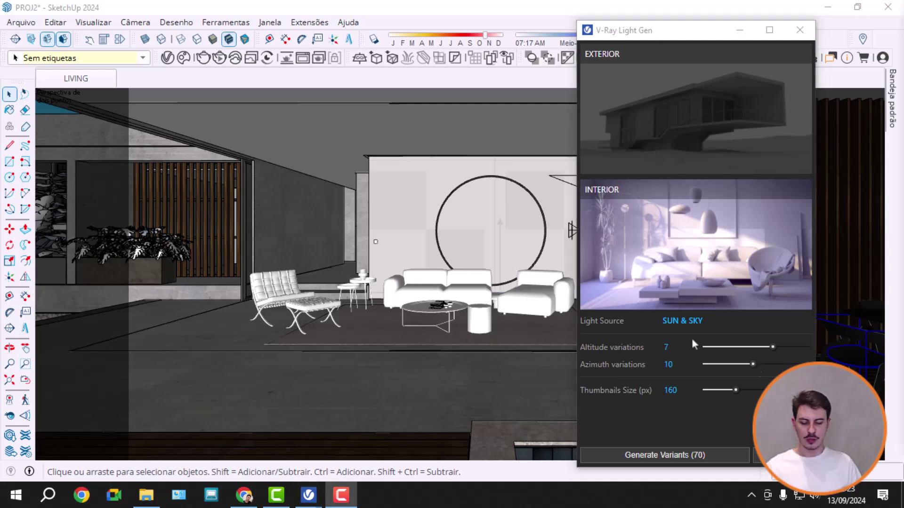
{"action": "left_click", "coordinate": [665, 347]}
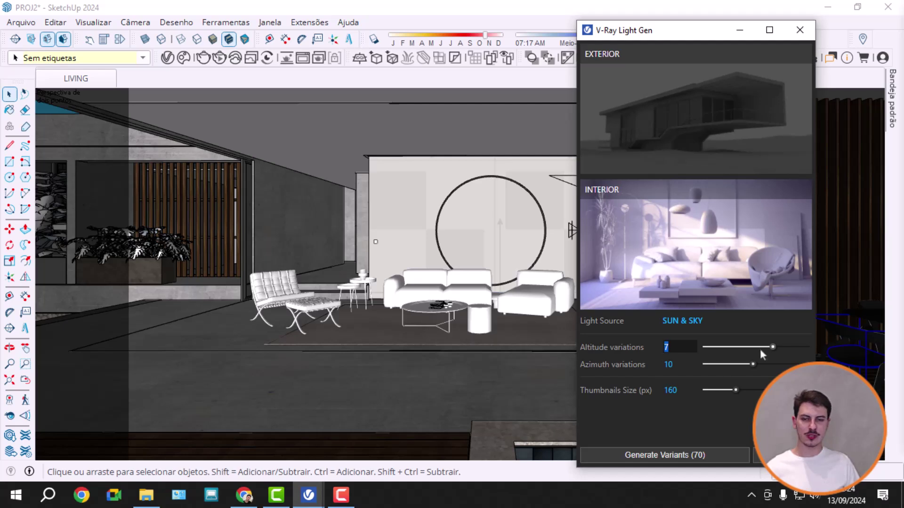
{"action": "left_click_drag", "start_coordinate": [772, 348], "coordinate": [725, 370]}
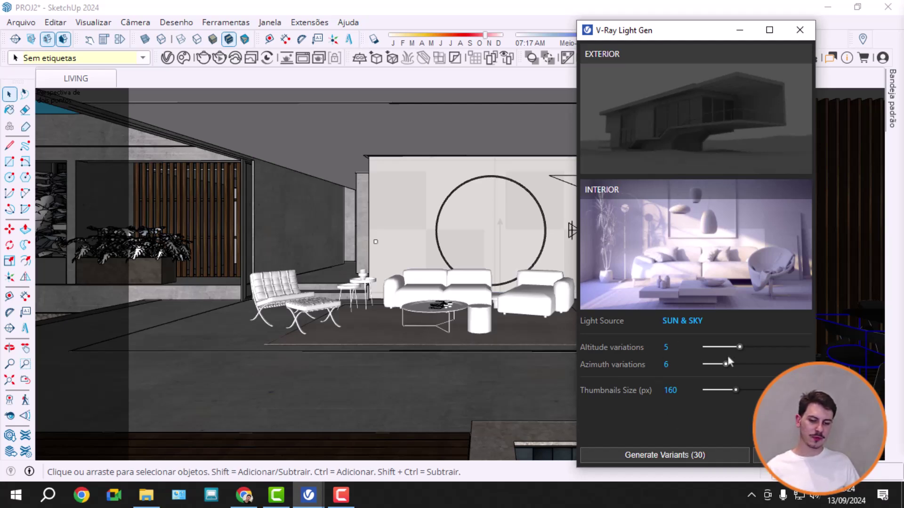
{"action": "left_click", "coordinate": [664, 455]}
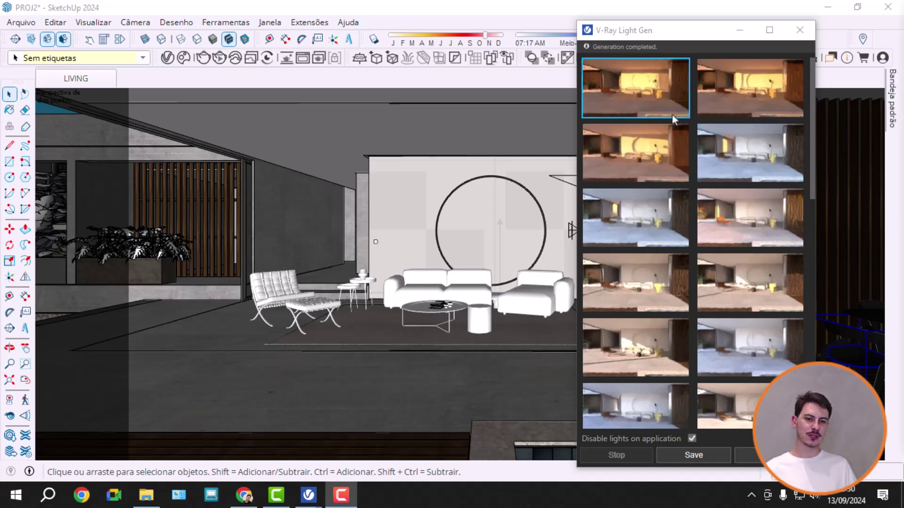
Review the generated lighting variants, choose the warm one with sunlight falling across the sofas, and close Light Gen.
{"action": "left_click", "coordinate": [815, 107]}
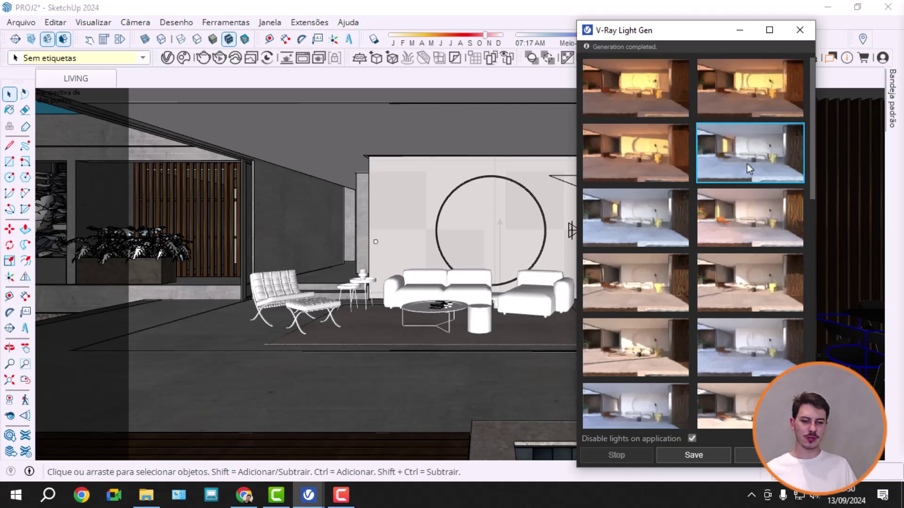
{"action": "scroll", "coordinate": [680, 156], "scroll_direction": "down", "scroll_amount": 2}
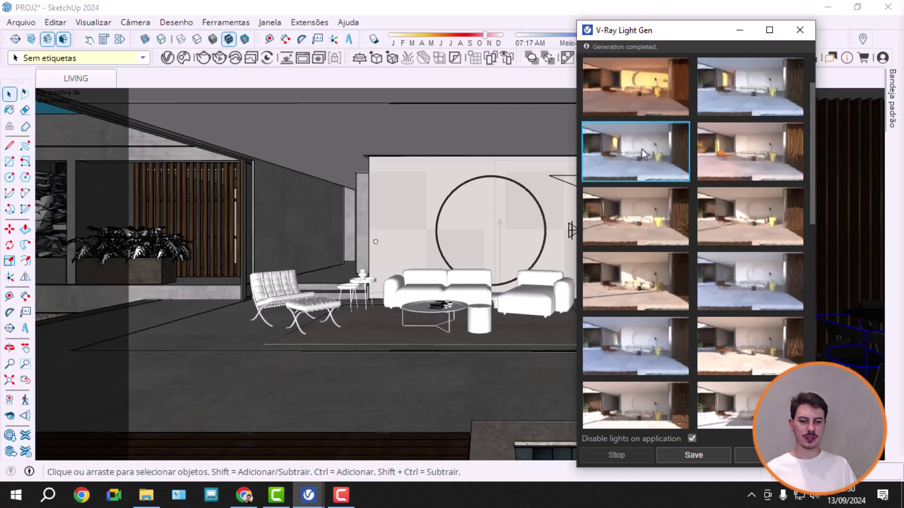
{"action": "scroll", "coordinate": [668, 217], "scroll_direction": "down", "scroll_amount": 5}
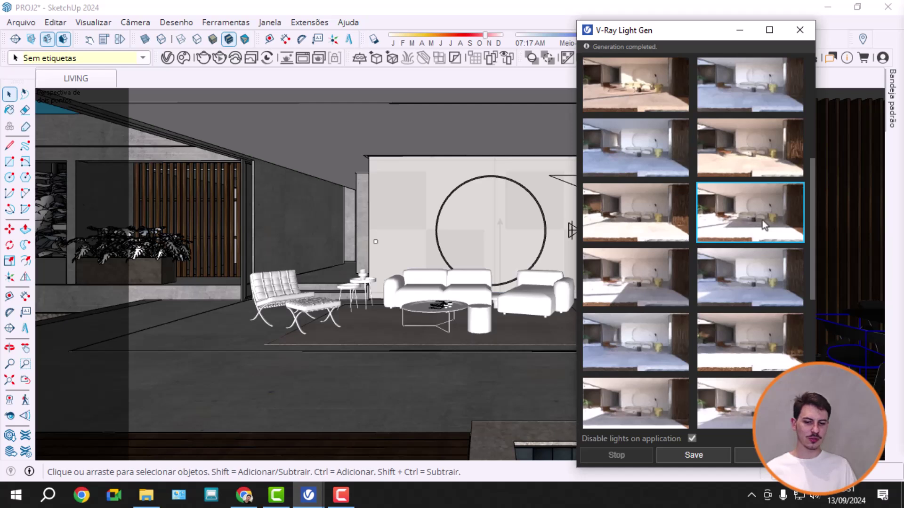
{"action": "scroll", "coordinate": [645, 332], "scroll_direction": "down", "scroll_amount": 4}
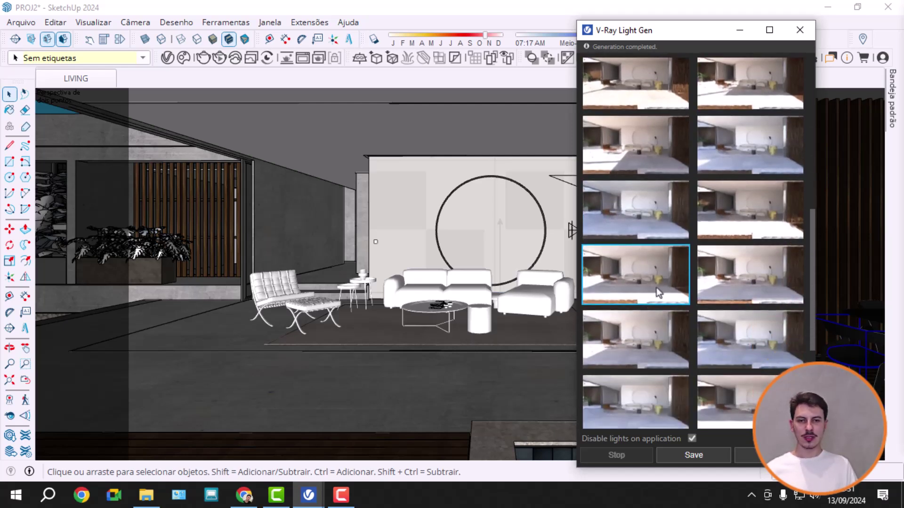
{"action": "scroll", "coordinate": [716, 296], "scroll_direction": "down", "scroll_amount": 2}
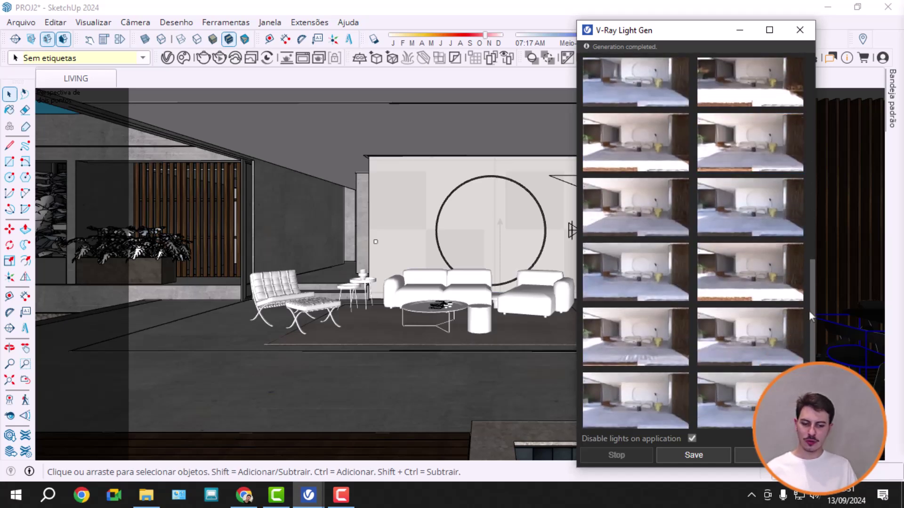
{"action": "scroll", "coordinate": [720, 301], "scroll_direction": "down", "scroll_amount": 1}
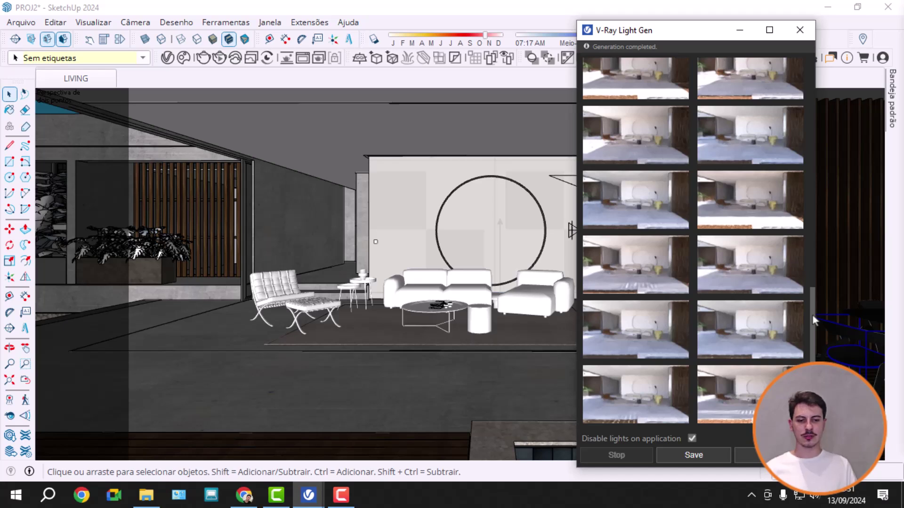
{"action": "left_click_drag", "start_coordinate": [812, 314], "coordinate": [812, 289]}
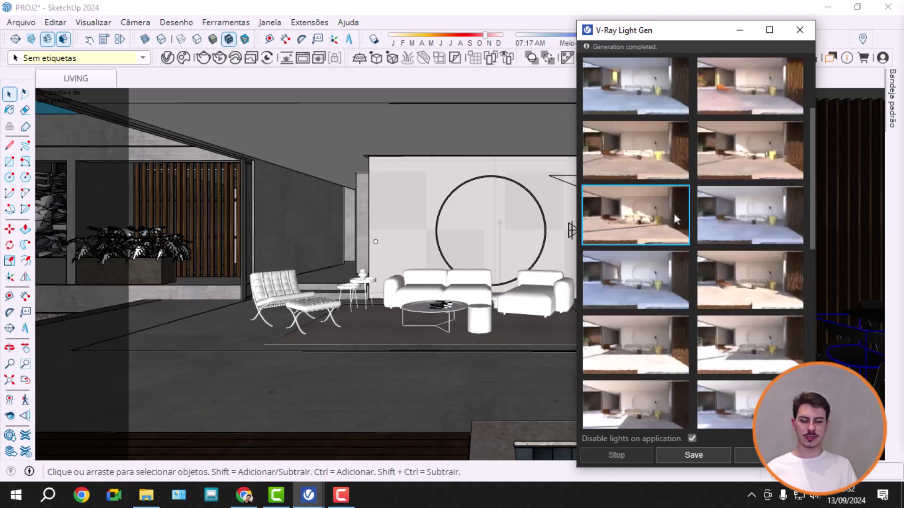
{"action": "scroll", "coordinate": [696, 207], "scroll_direction": "down", "scroll_amount": 2}
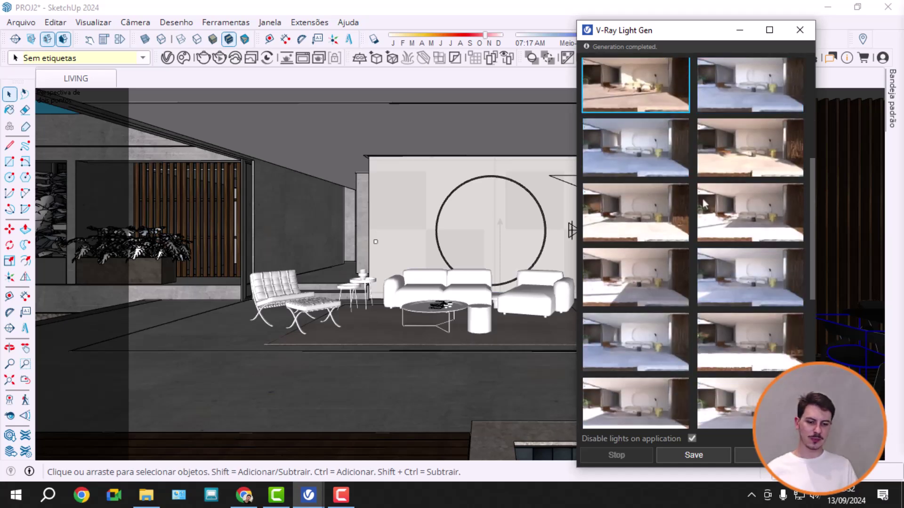
{"action": "scroll", "coordinate": [753, 193], "scroll_direction": "up", "scroll_amount": 1}
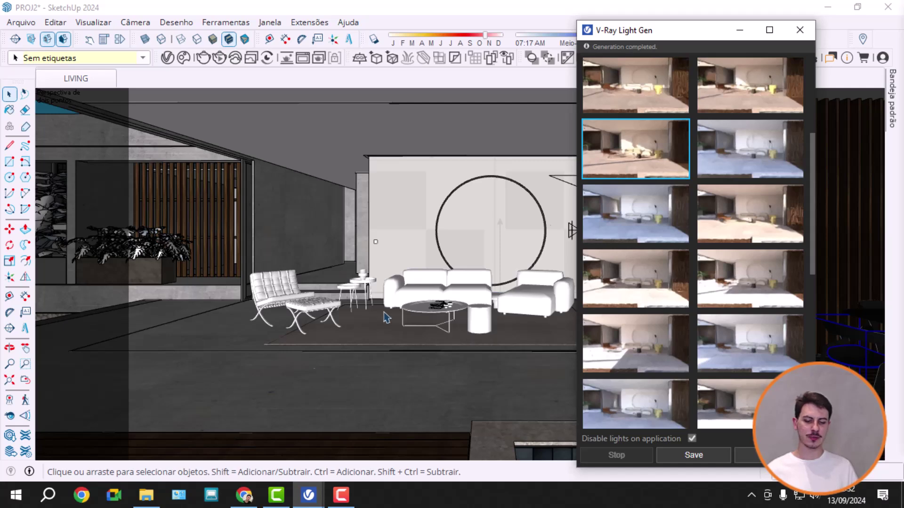
{"action": "left_click", "coordinate": [799, 30]}
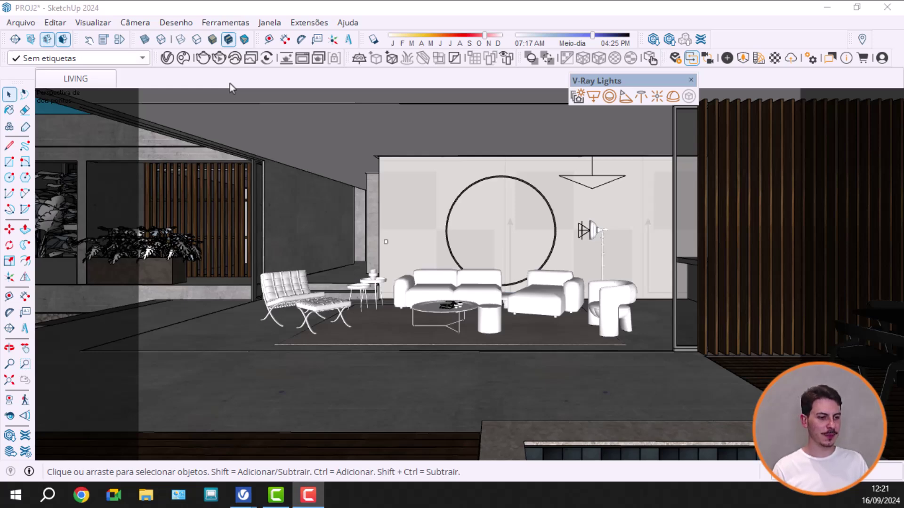
Render the living room scene in an enlarged frame buffer, stop the render and minimise the frame buffer.
{"action": "left_click", "coordinate": [220, 61]}
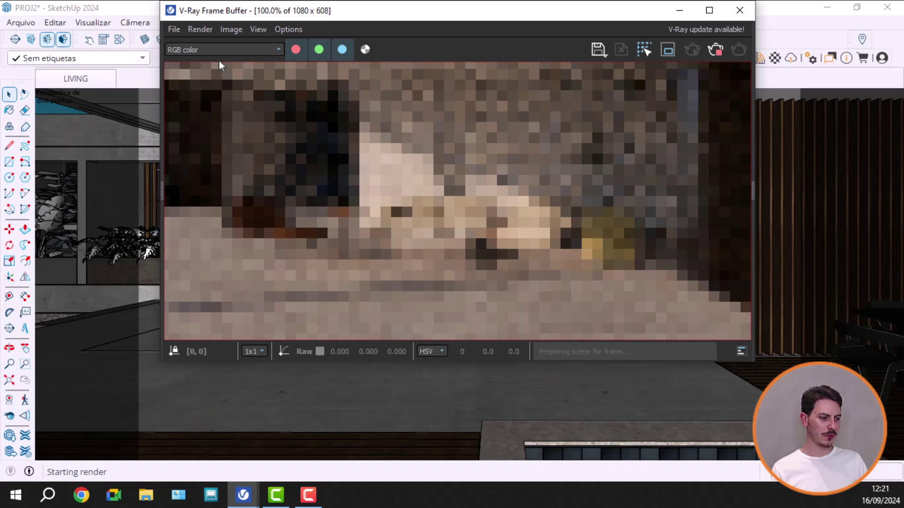
{"action": "left_click_drag", "start_coordinate": [448, 21], "coordinate": [323, 23]}
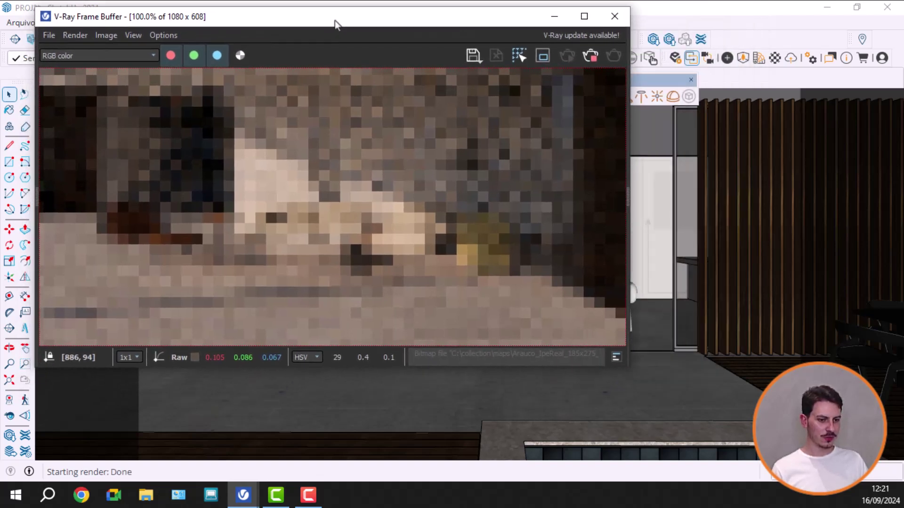
{"action": "left_click_drag", "start_coordinate": [626, 362], "coordinate": [878, 496]}
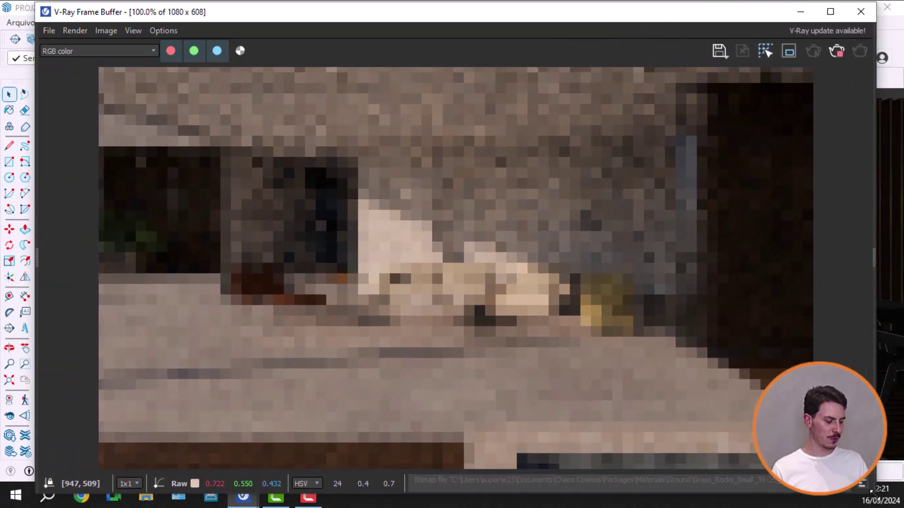
{"action": "left_click_drag", "start_coordinate": [401, 15], "coordinate": [399, 5]}
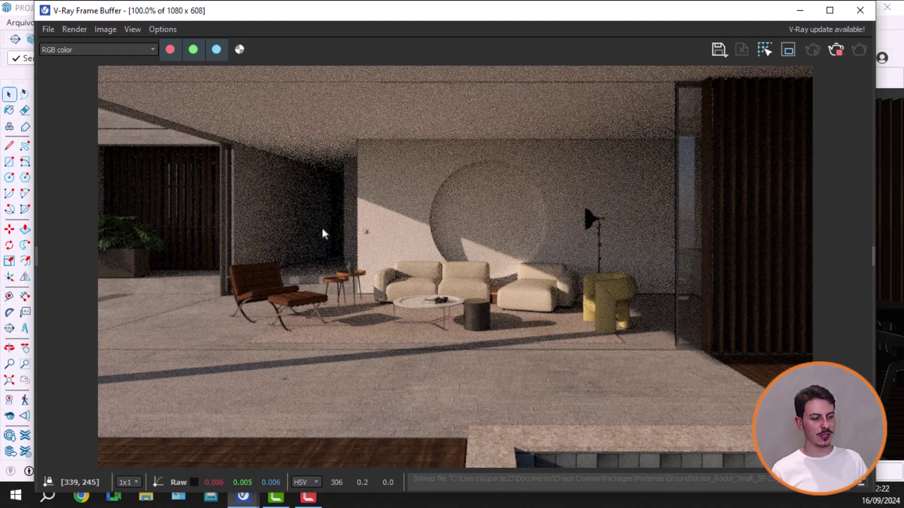
{"action": "left_click", "coordinate": [836, 49]}
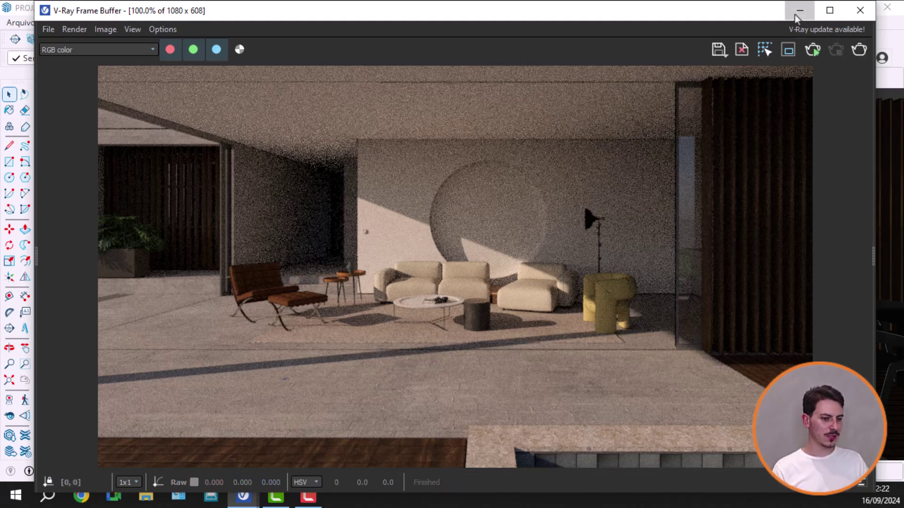
{"action": "left_click", "coordinate": [799, 10]}
Enable the Rec_Sanca, Rectangle Light, Rectangle Light#1 and Spot Light_Luminária lights, render the scene again and stop the render.
{"action": "left_click", "coordinate": [31, 39]}
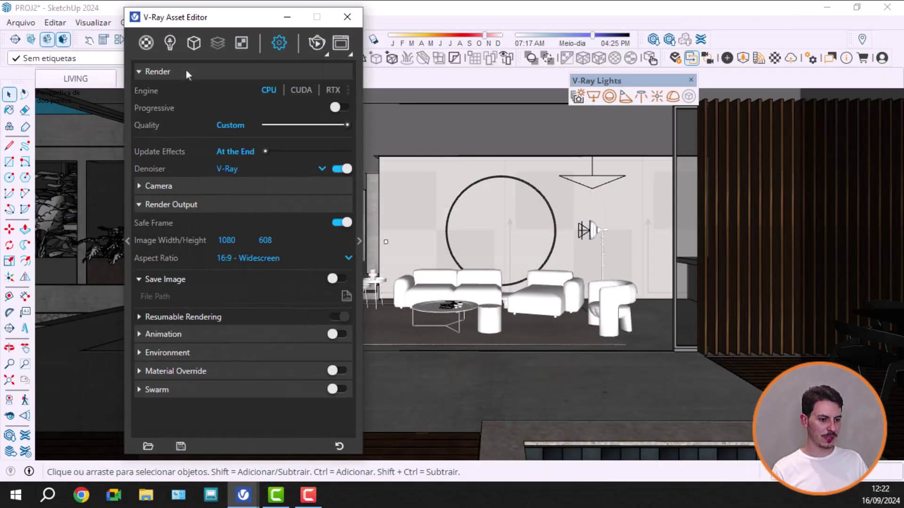
{"action": "left_click", "coordinate": [170, 44]}
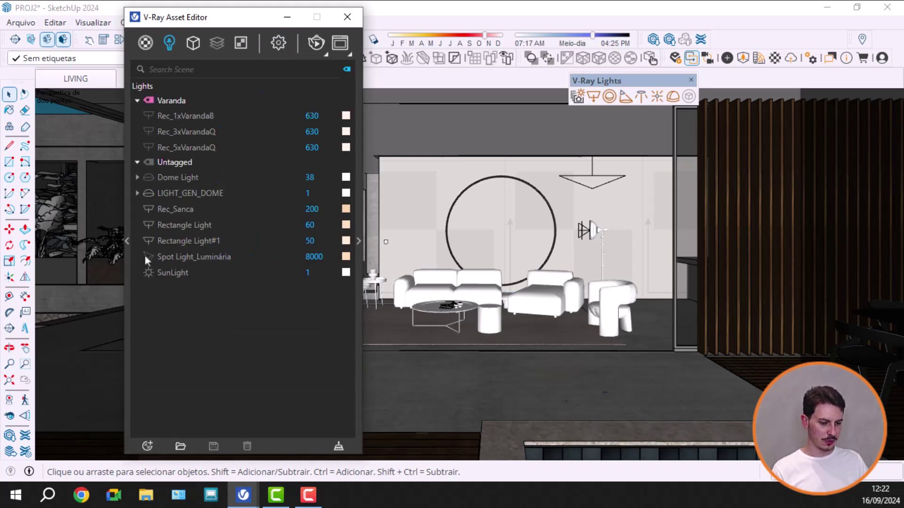
{"action": "left_click", "coordinate": [316, 44]}
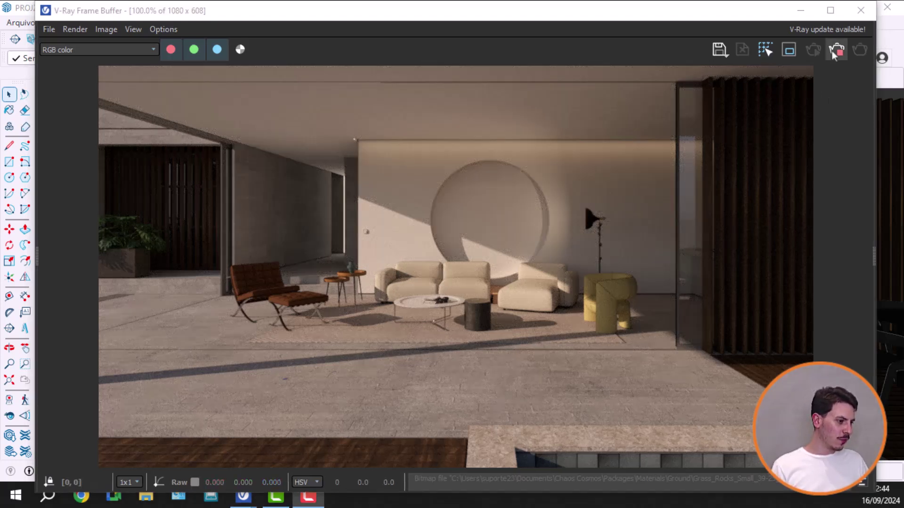
{"action": "left_click", "coordinate": [836, 51]}
Maximise the frame buffer, save the current render to its history and close the frame buffer.
{"action": "left_click_drag", "start_coordinate": [605, 12], "coordinate": [626, 12]}
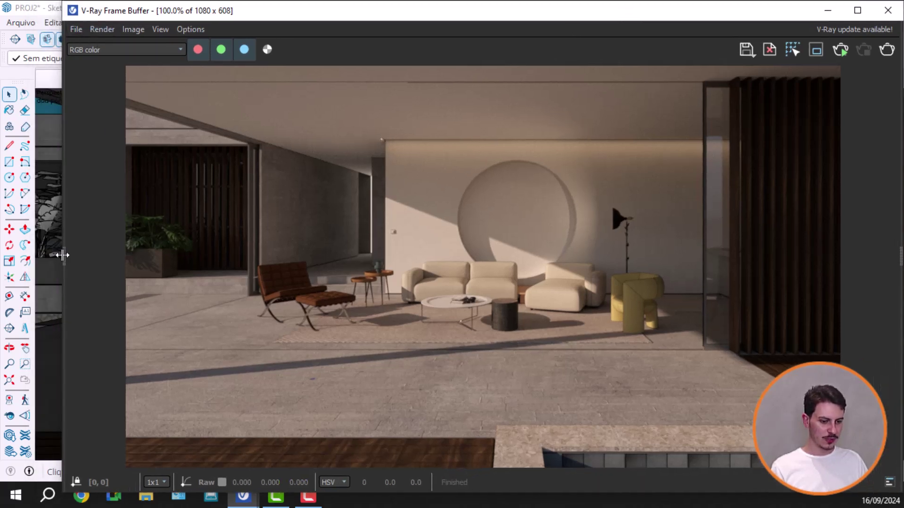
{"action": "left_click_drag", "start_coordinate": [63, 255], "coordinate": [28, 255]}
{"action": "double_click", "coordinate": [165, 16]}
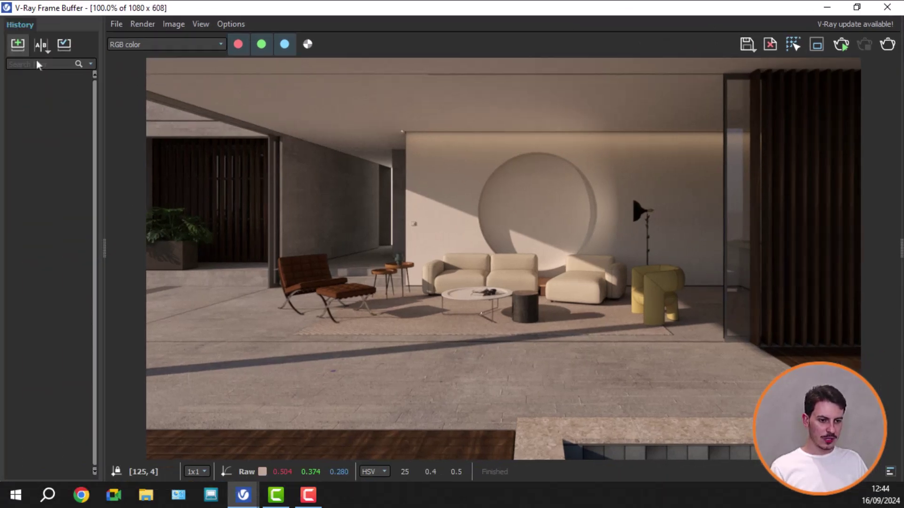
{"action": "left_click", "coordinate": [20, 49]}
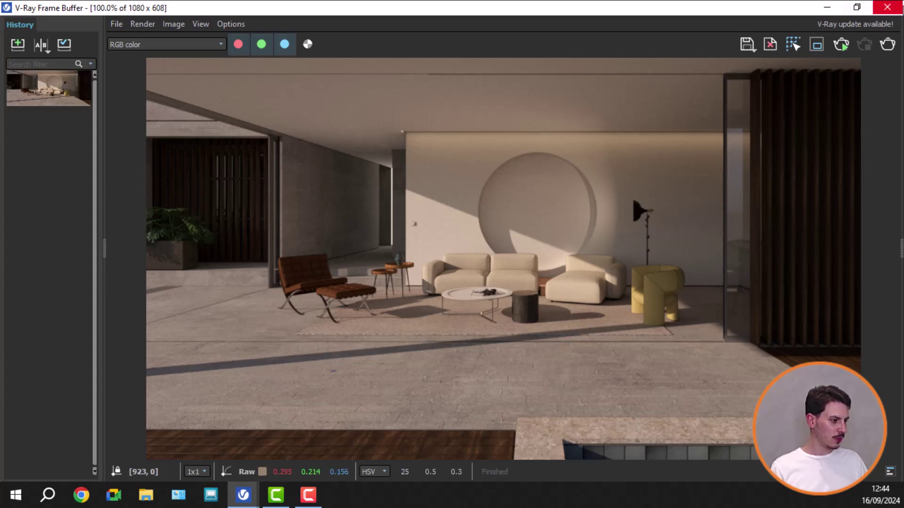
{"action": "left_click", "coordinate": [887, 7]}
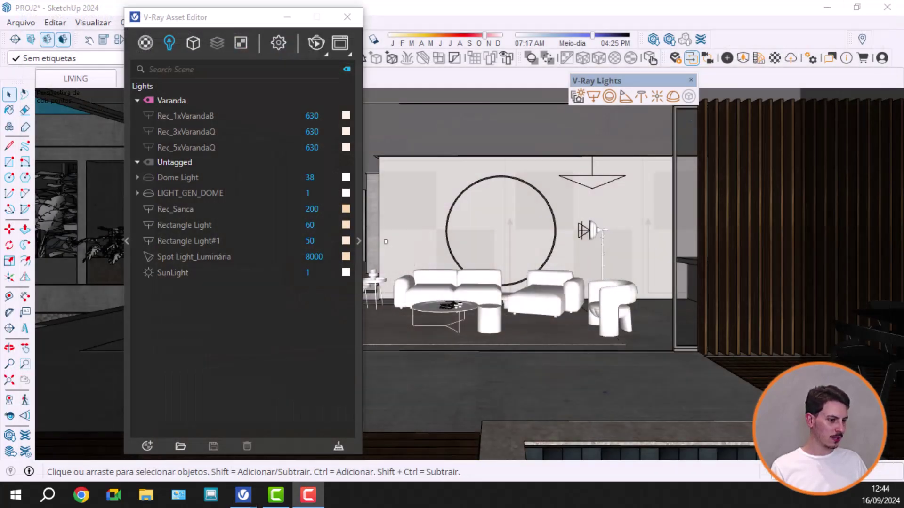
Generate interior Sun & Sky lighting variants for the living room in Light Gen with 5 altitude and 5 azimuth variations.
{"action": "left_click", "coordinate": [288, 19]}
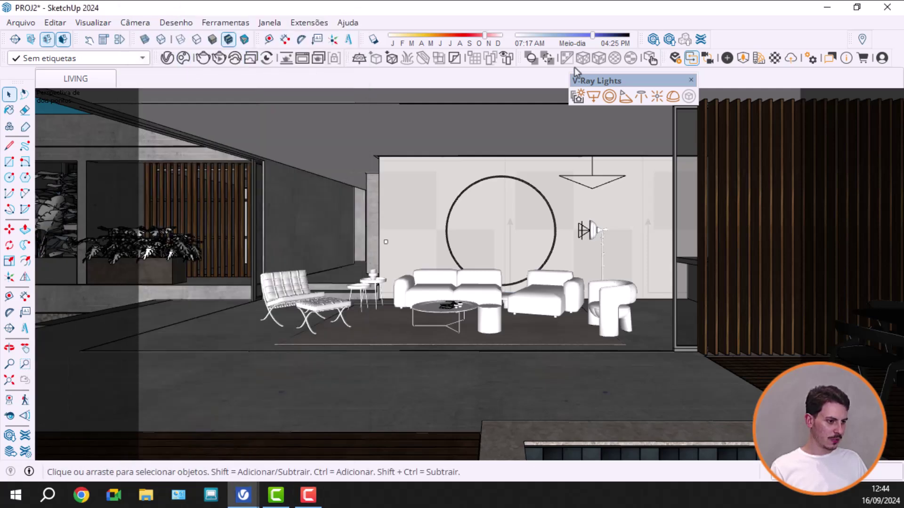
{"action": "left_click_drag", "start_coordinate": [614, 80], "coordinate": [556, 91]}
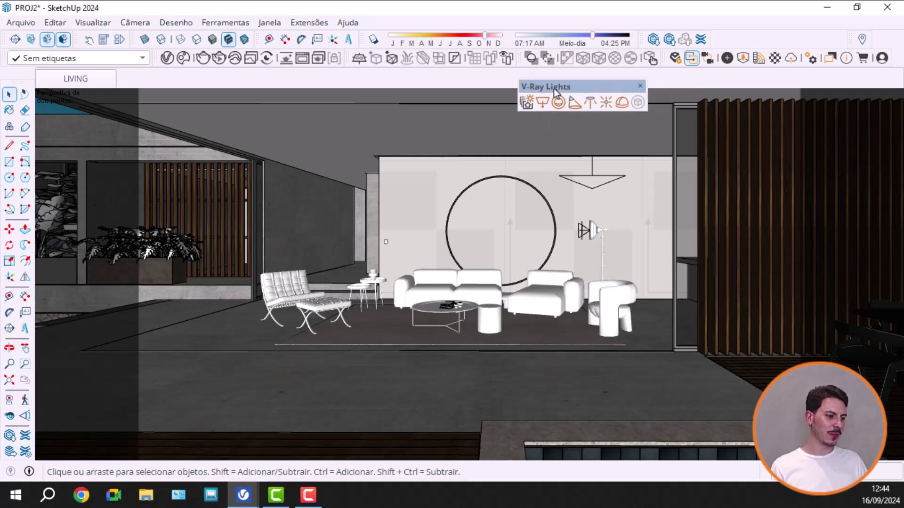
{"action": "left_click", "coordinate": [528, 107]}
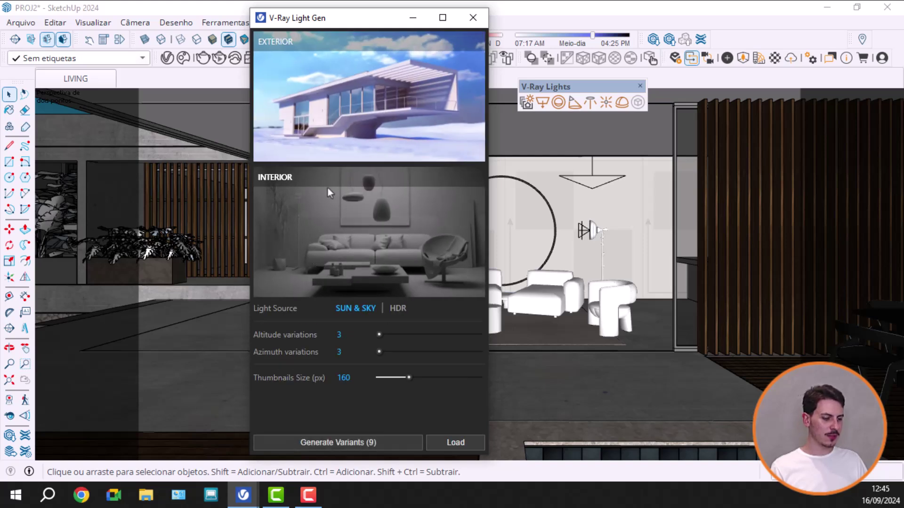
{"action": "left_click", "coordinate": [354, 220]}
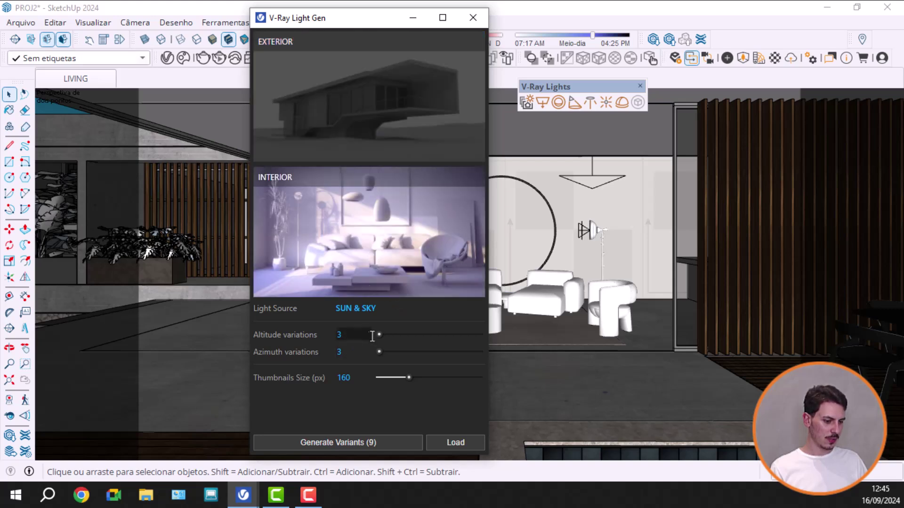
{"action": "left_click_drag", "start_coordinate": [383, 331], "coordinate": [394, 352]}
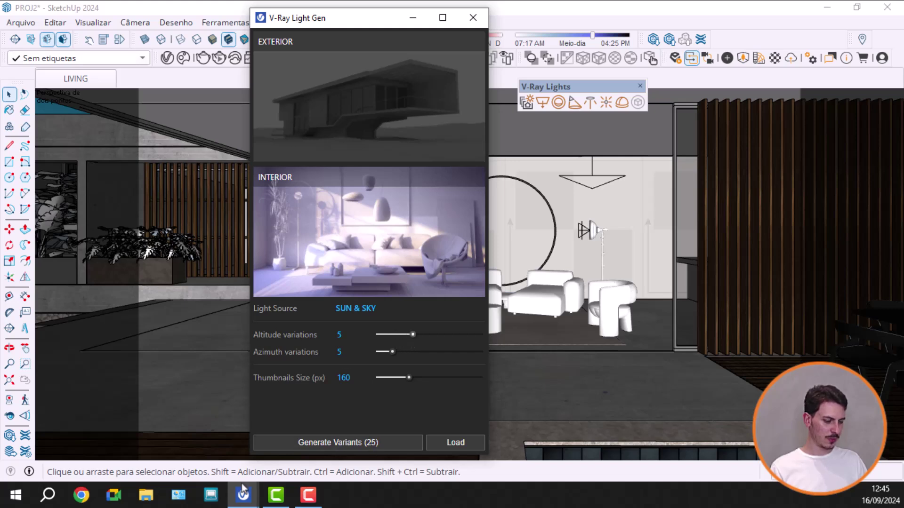
{"action": "left_click", "coordinate": [344, 444]}
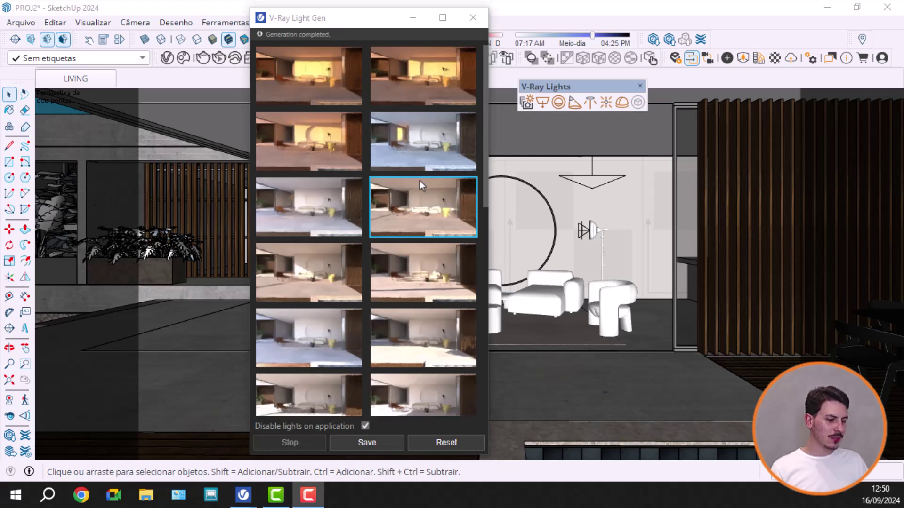
Review the interior lighting variants, choose the second orange sunset variant and close Light Gen.
{"action": "mouse_move", "coordinate": [485, 100]}
{"action": "left_mouse_down"}
{"action": "mouse_move", "coordinate": [479, 228]}
{"action": "mouse_move", "coordinate": [500, 340]}
{"action": "mouse_move", "coordinate": [488, 98]}
{"action": "left_mouse_up"}
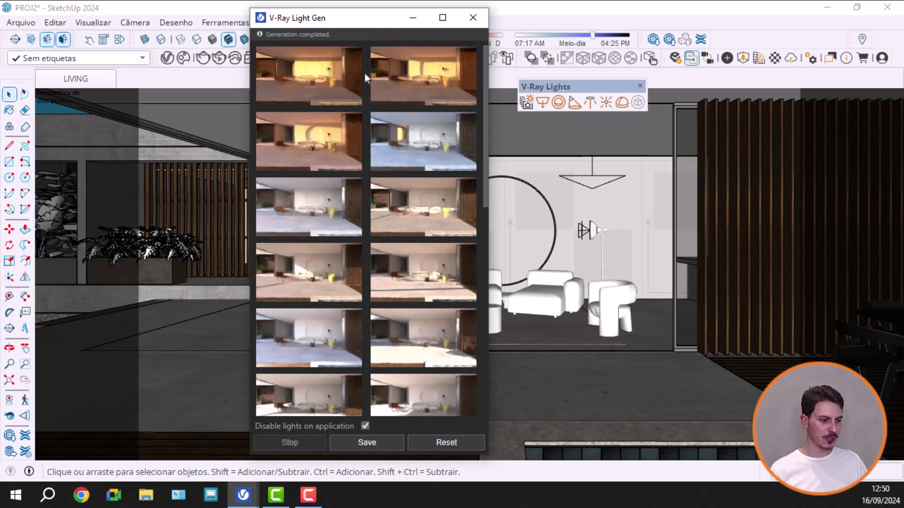
{"action": "scroll", "coordinate": [416, 121], "scroll_direction": "down", "scroll_amount": 1}
{"action": "scroll", "coordinate": [376, 103], "scroll_direction": "up", "scroll_amount": 1}
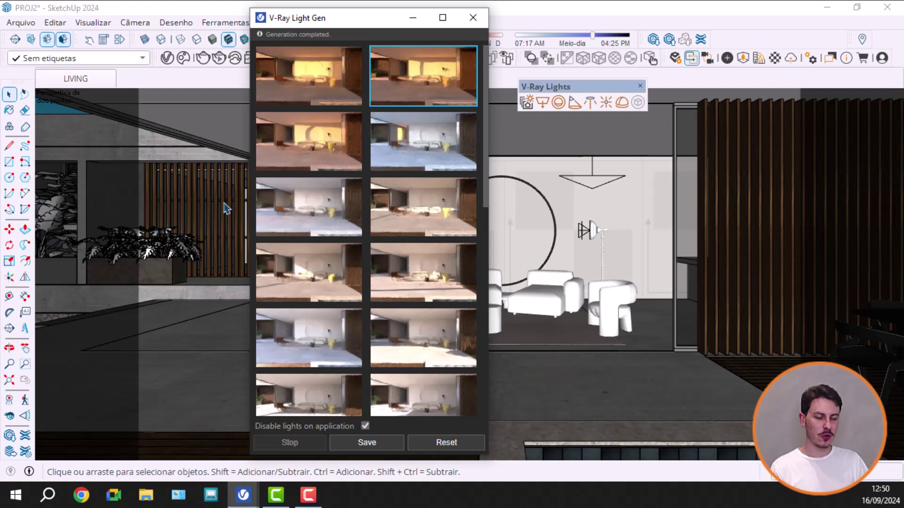
{"action": "left_click", "coordinate": [471, 20]}
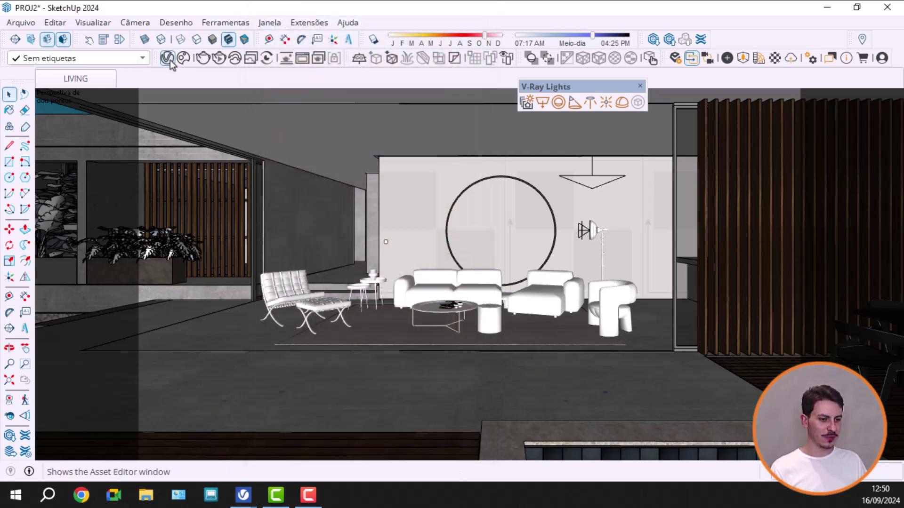
Run an interactive render of the living room, save it to the frame buffer history and stop the render.
{"action": "left_click", "coordinate": [167, 58]}
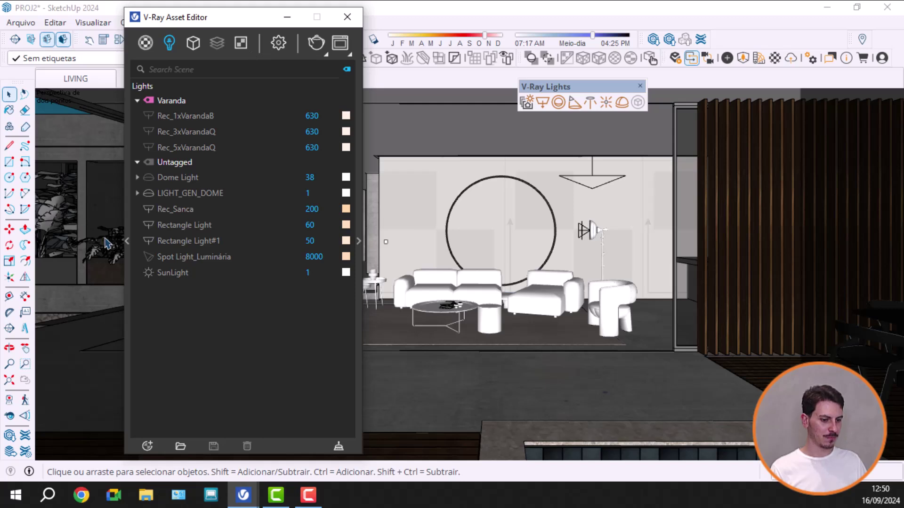
{"action": "left_click", "coordinate": [326, 55]}
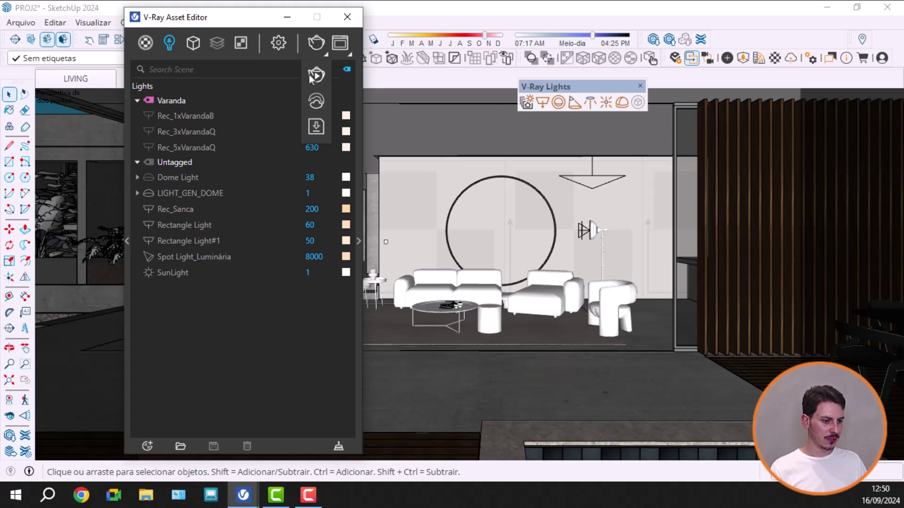
{"action": "left_click", "coordinate": [316, 74]}
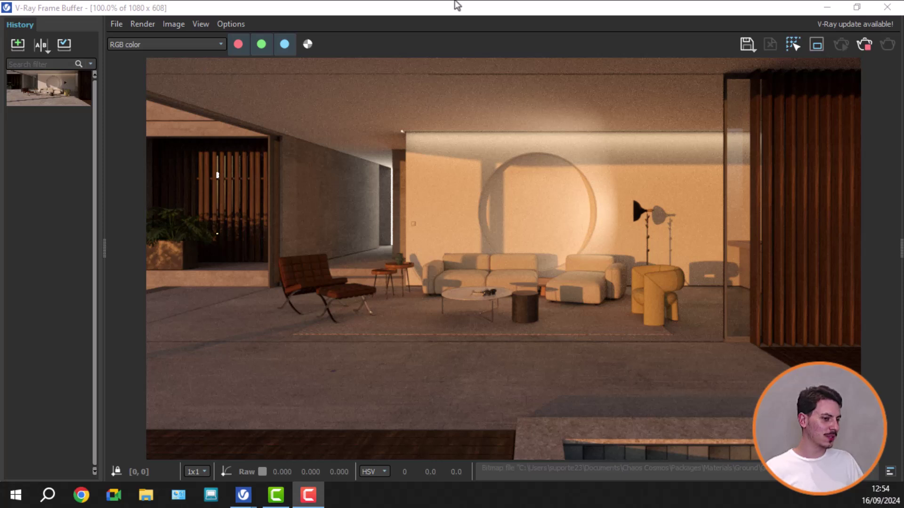
{"action": "left_click", "coordinate": [20, 45]}
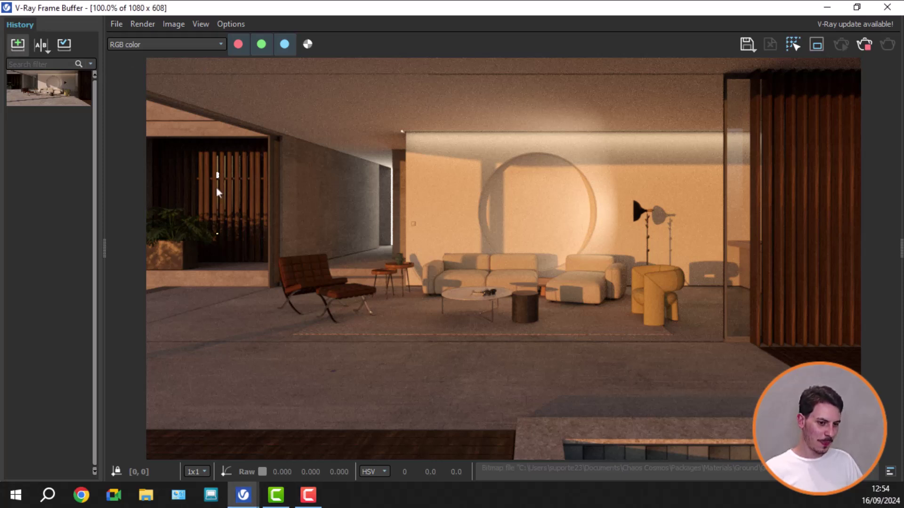
{"action": "left_click", "coordinate": [864, 44]}
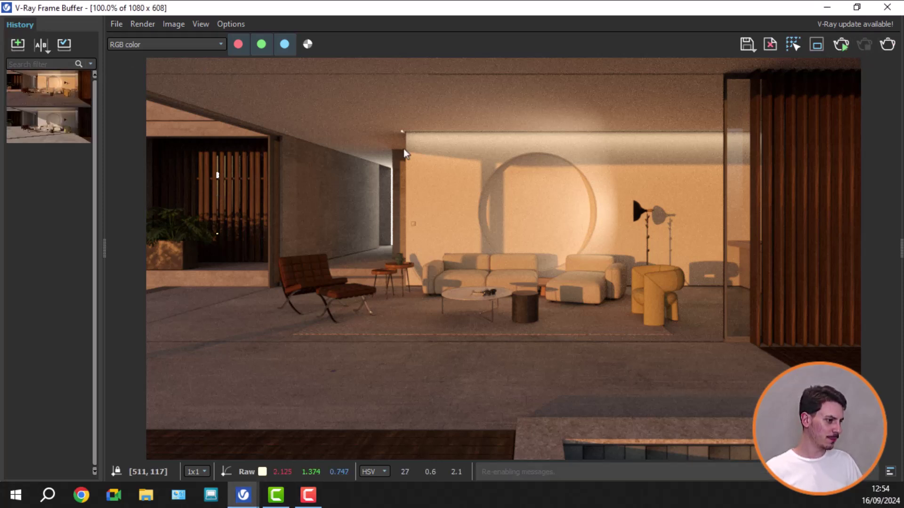
Compare the sunset render as A with the earlier daylight render as B, sweeping the divider across the whole image.
{"action": "left_click", "coordinate": [40, 45]}
{"action": "left_click", "coordinate": [31, 89]}
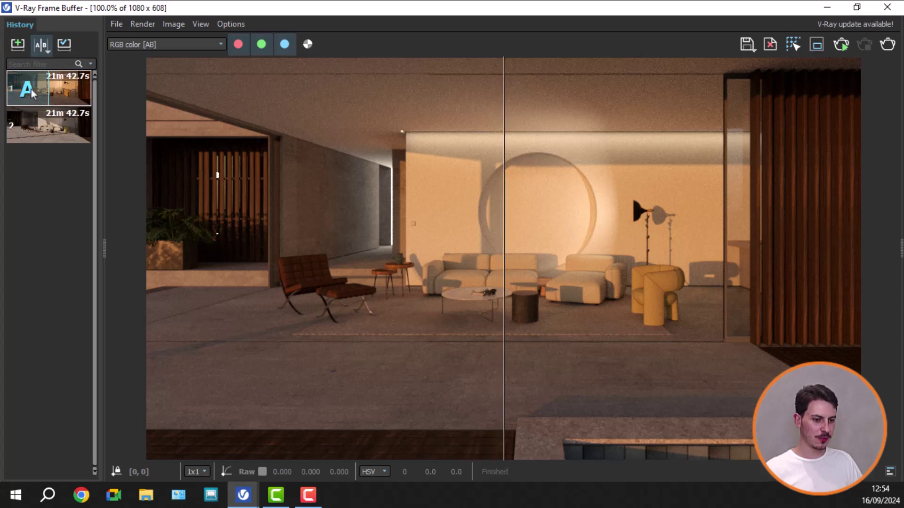
{"action": "left_click", "coordinate": [47, 132]}
{"action": "left_click_drag", "start_coordinate": [503, 268], "coordinate": [142, 273]}
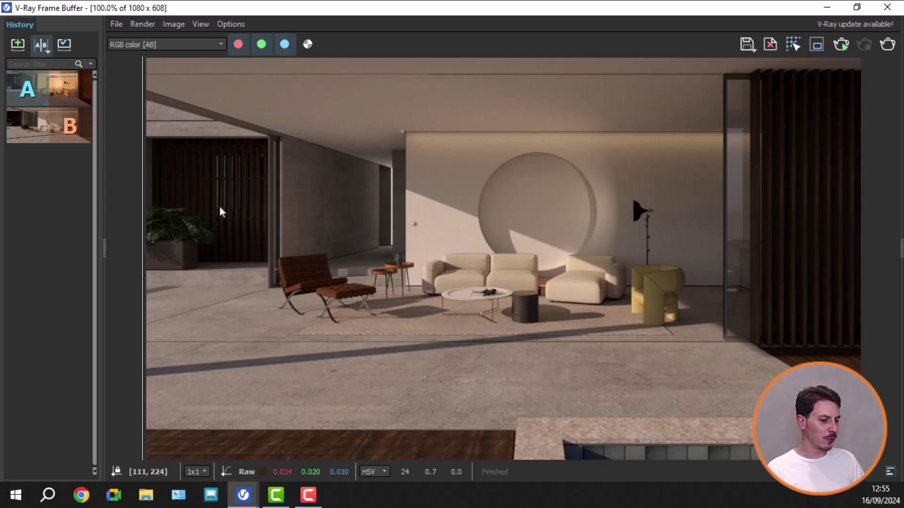
{"action": "left_click_drag", "start_coordinate": [143, 254], "coordinate": [859, 315]}
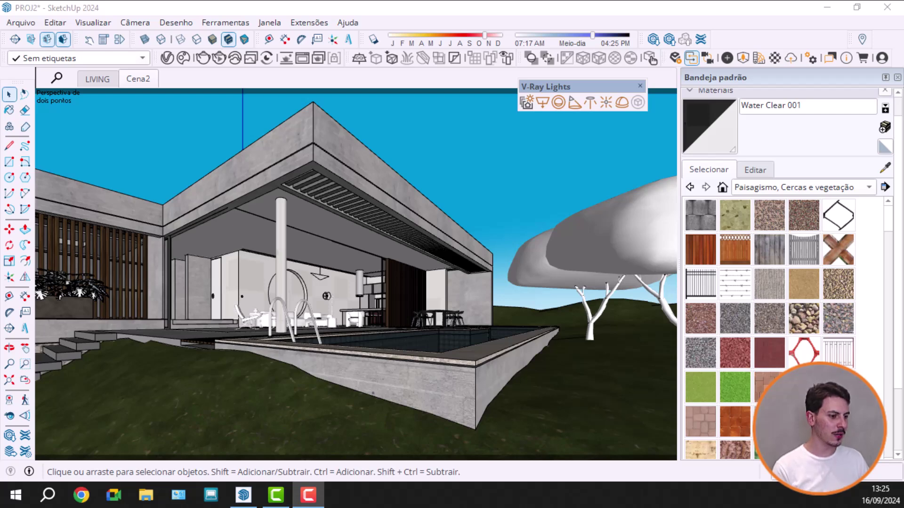
Generate exterior Sun & Sky lighting variants for the pool view in Light Gen with 5 altitude and 5 azimuth variations.
{"action": "left_click", "coordinate": [527, 102]}
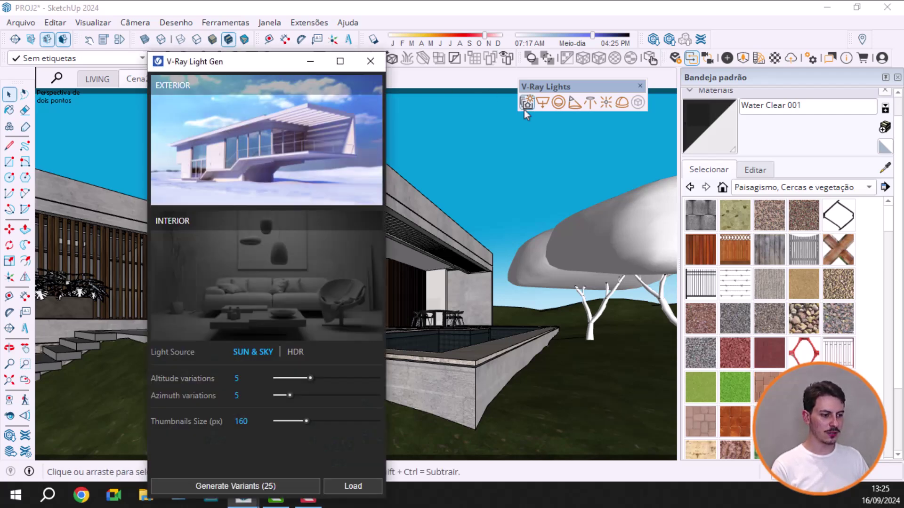
{"action": "left_click_drag", "start_coordinate": [260, 66], "coordinate": [344, 36]}
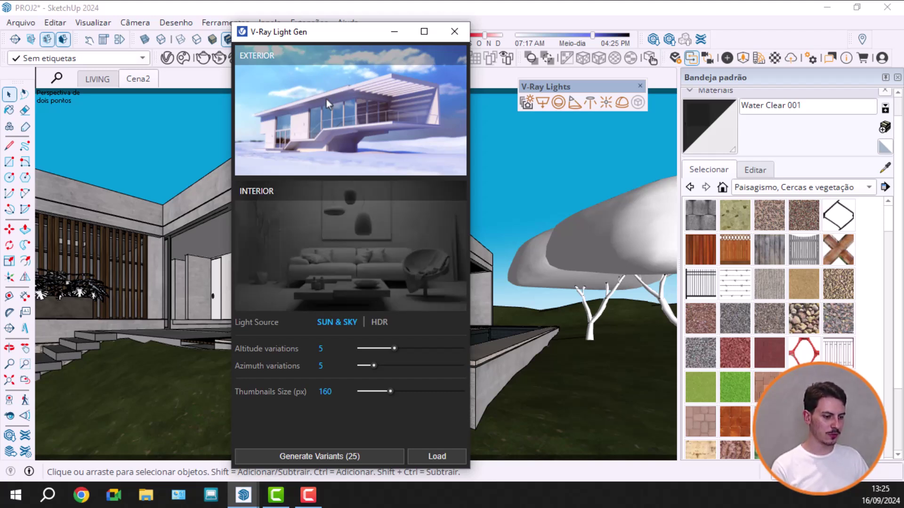
{"action": "left_click", "coordinate": [404, 348]}
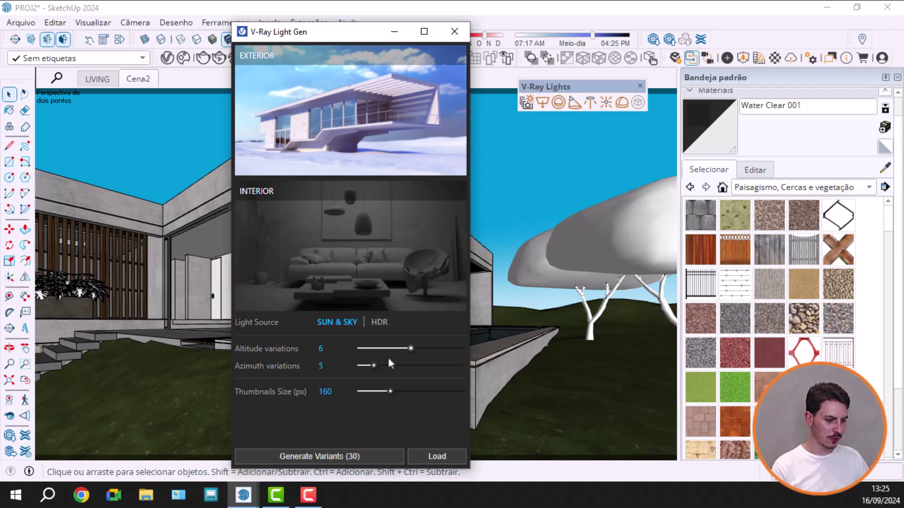
{"action": "left_click_drag", "start_coordinate": [372, 366], "coordinate": [382, 367]}
{"action": "left_click", "coordinate": [320, 348]}
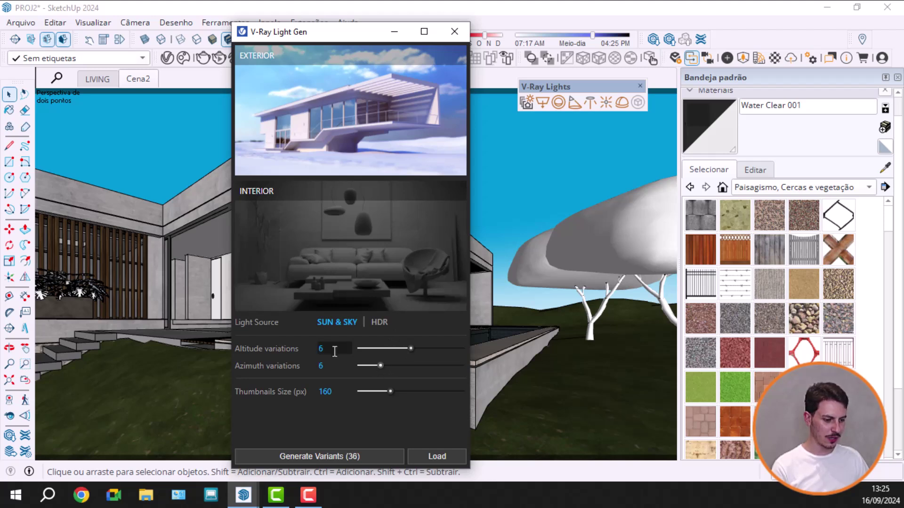
{"action": "type", "text": "5"}
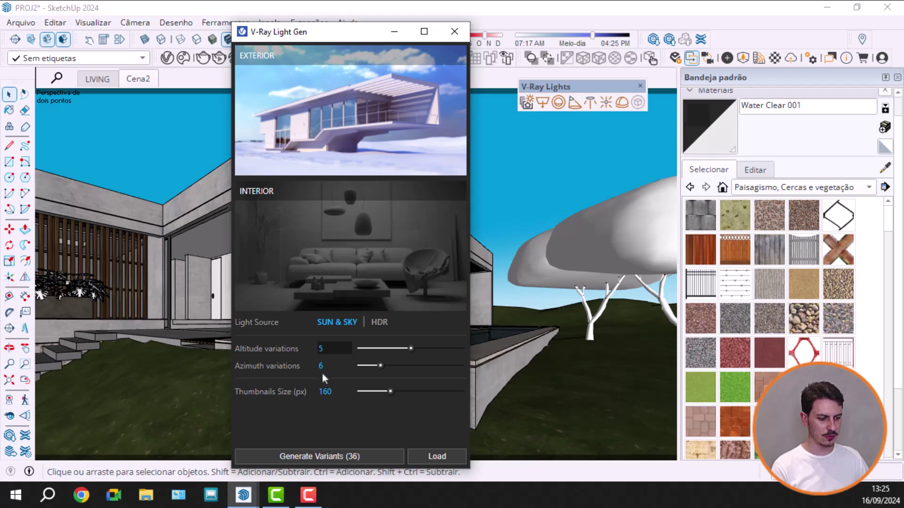
{"action": "key", "text": "Tab"}
{"action": "type", "text": "5"}
{"action": "key", "text": "Tab"}
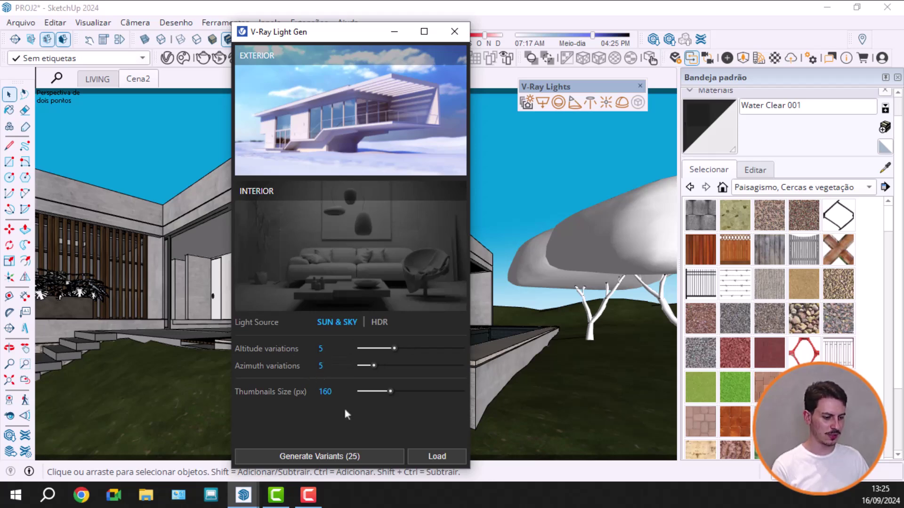
{"action": "left_click", "coordinate": [329, 459]}
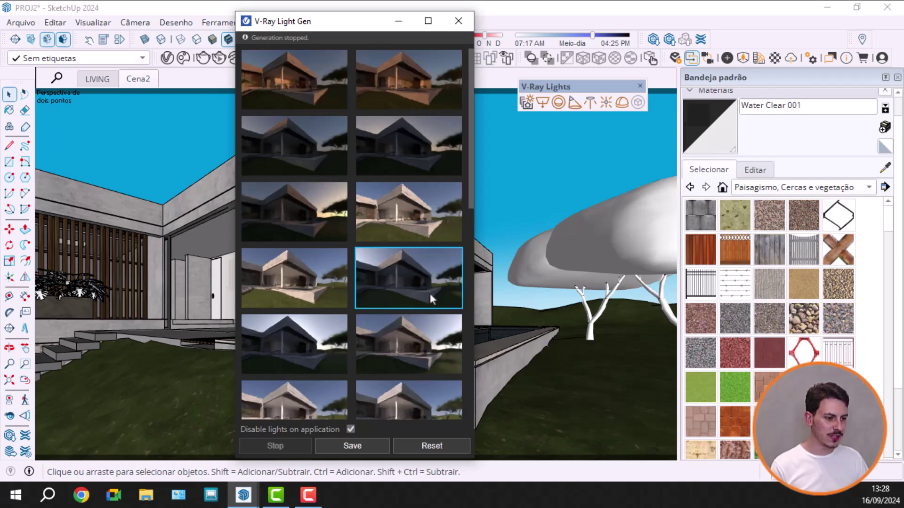
Review the exterior lighting variants, choose the first warm sunset variant and close Light Gen.
{"action": "scroll", "coordinate": [468, 197], "scroll_direction": "down", "scroll_amount": 4}
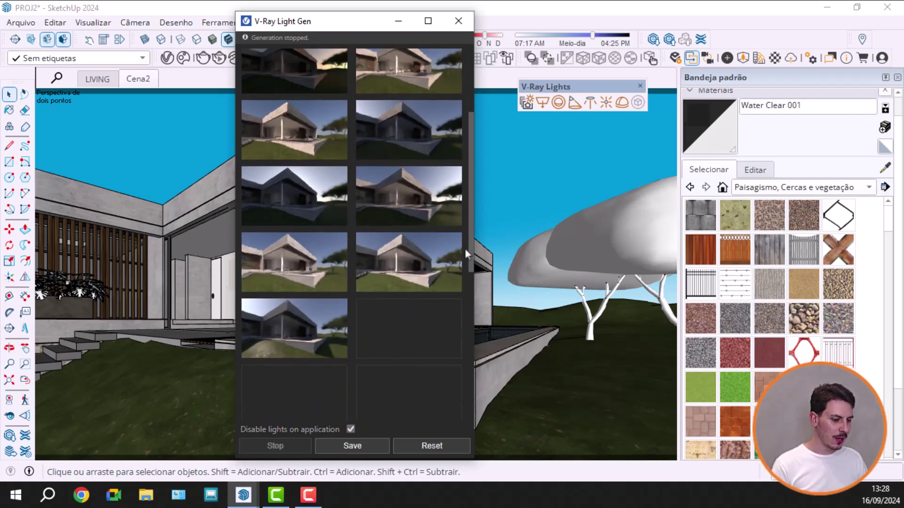
{"action": "scroll", "coordinate": [464, 226], "scroll_direction": "down", "scroll_amount": 1}
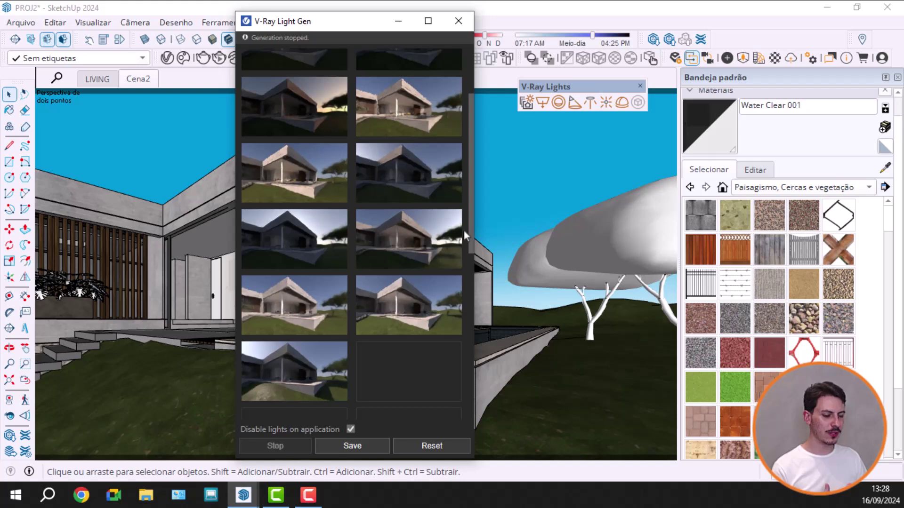
{"action": "scroll", "coordinate": [464, 212], "scroll_direction": "up", "scroll_amount": 3}
{"action": "scroll", "coordinate": [423, 203], "scroll_direction": "up", "scroll_amount": 2}
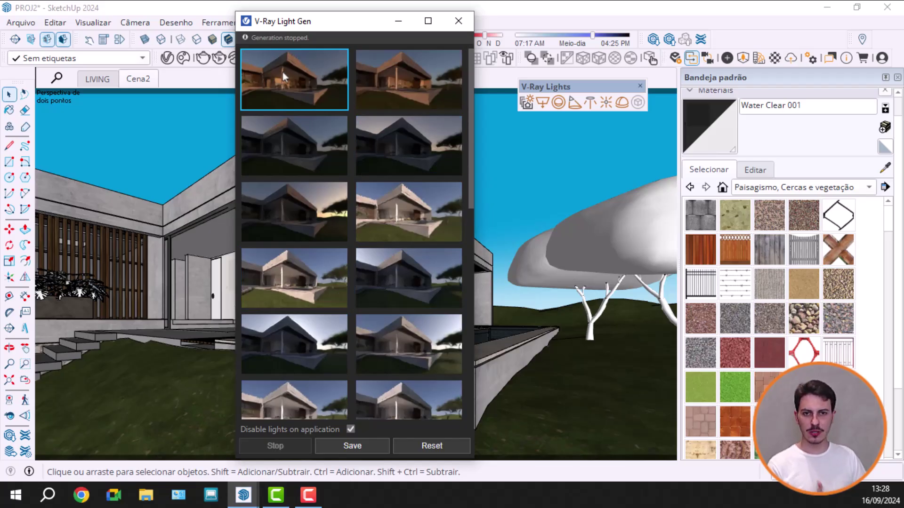
{"action": "left_click", "coordinate": [459, 21]}
Run an interactive render of the exterior and set the Exposure layer's exposure to about 0.922 and contrast to about 0.194.
{"action": "left_click", "coordinate": [219, 58]}
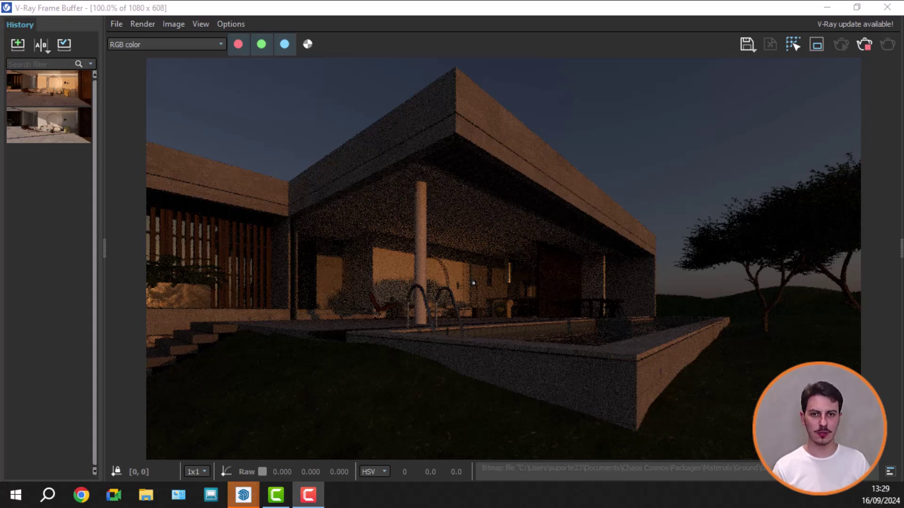
{"action": "left_click", "coordinate": [900, 248]}
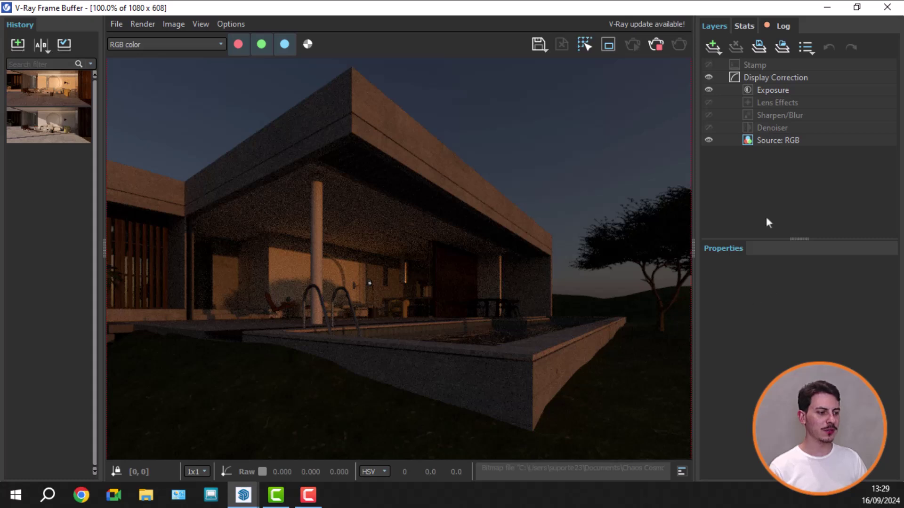
{"action": "left_click", "coordinate": [764, 91]}
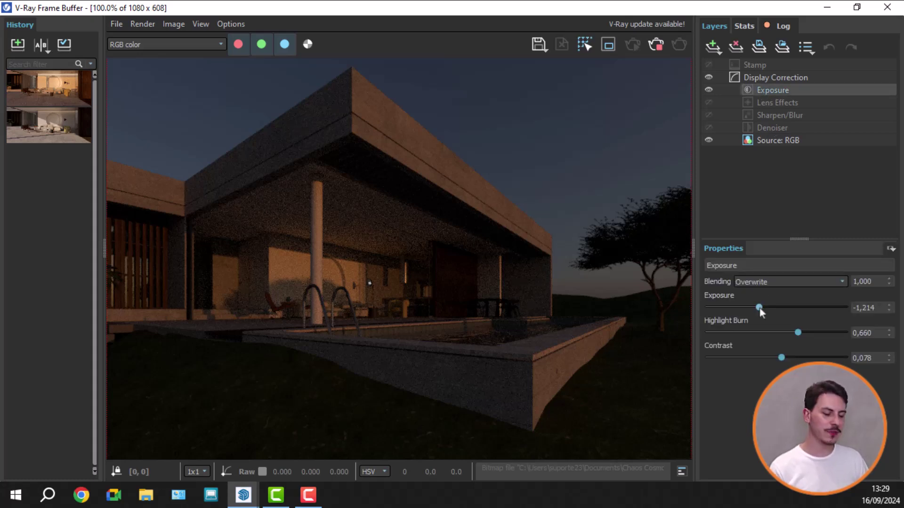
{"action": "left_click_drag", "start_coordinate": [759, 308], "coordinate": [788, 312]}
{"action": "left_click_drag", "start_coordinate": [781, 357], "coordinate": [790, 359]}
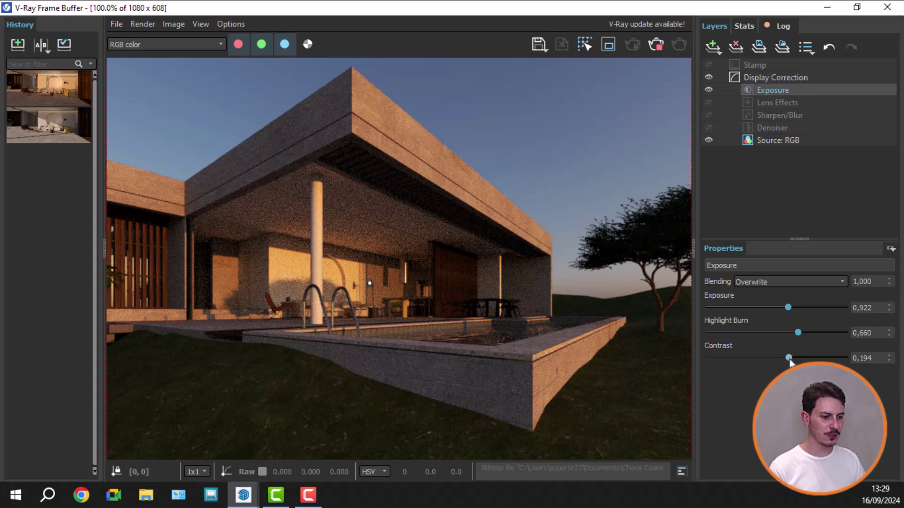